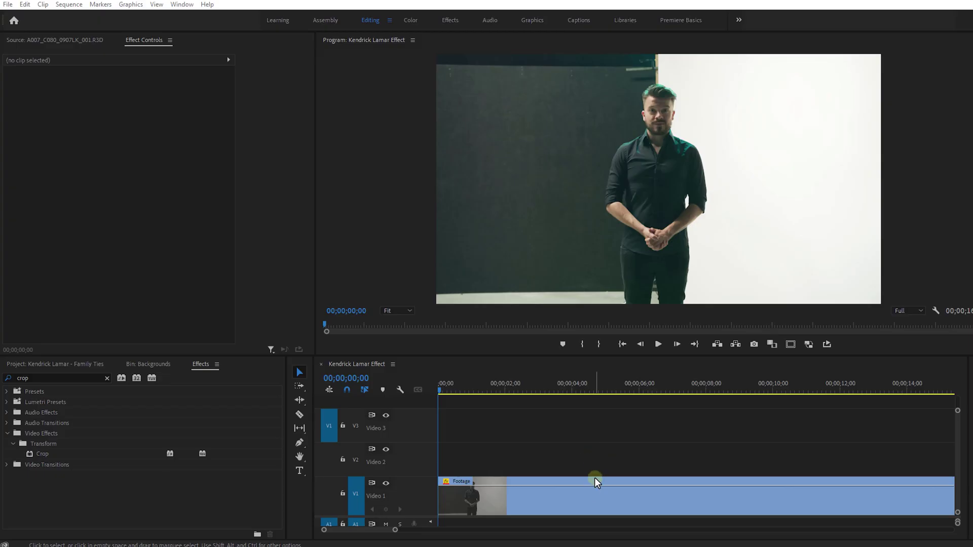
# - Duplicate the Footage clip from Video 1 onto Video 2 and hide the Video 1 track
pyautogui.click(578, 510)
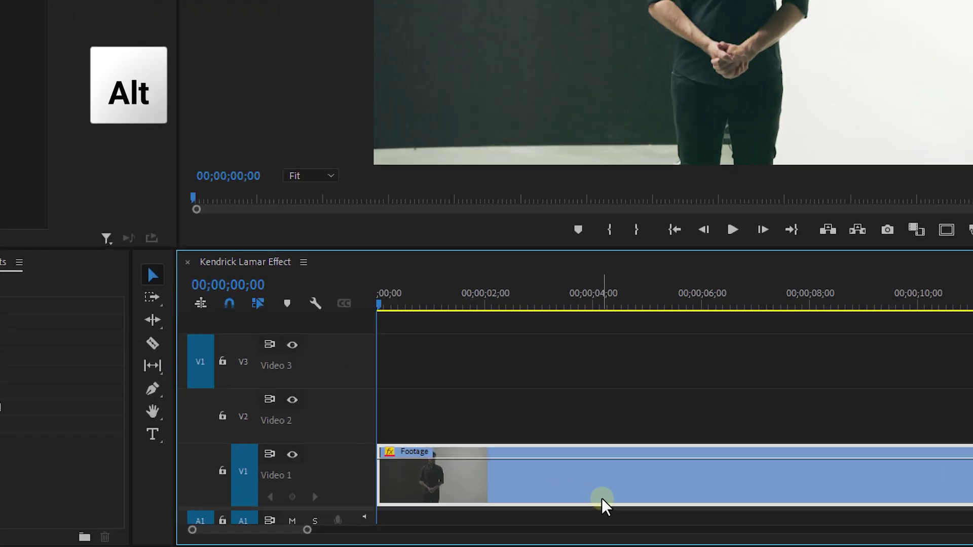
pyautogui.moveTo(601, 499); pyautogui.dragTo(584, 420)
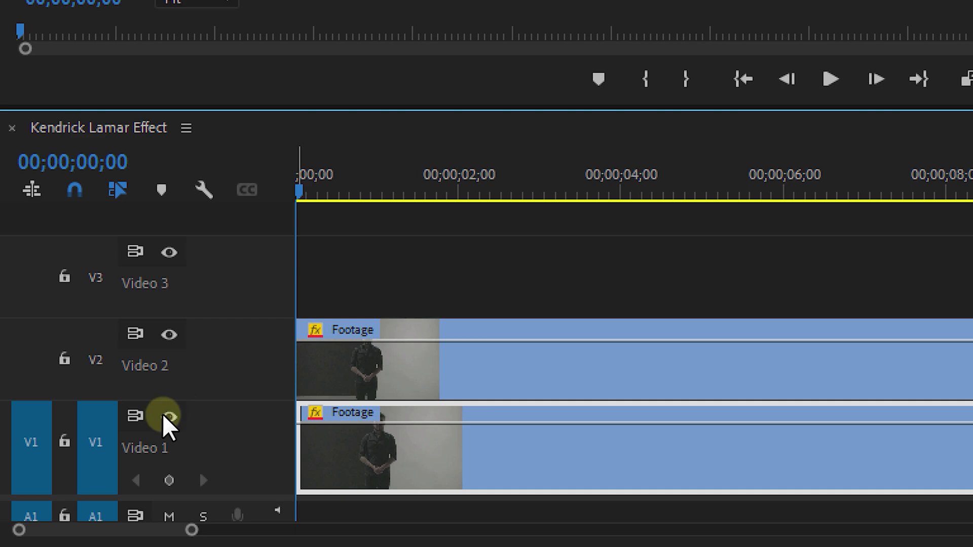
pyautogui.click(402, 381)
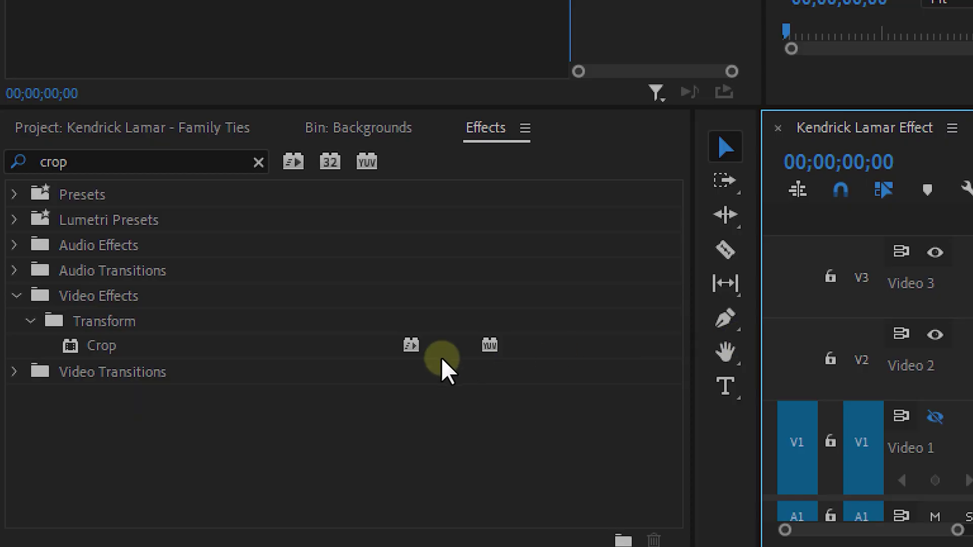
# - Apply the Crop effect to the Video 2 clip and crop its left side by 50%
pyautogui.moveTo(160, 358); pyautogui.dragTo(972, 333)
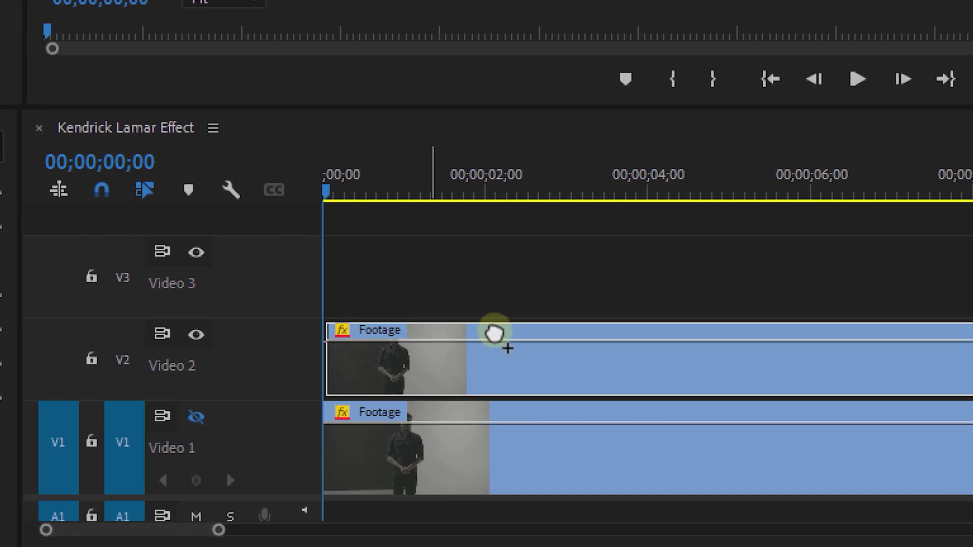
pyautogui.moveTo(494, 333); pyautogui.dragTo(618, 347)
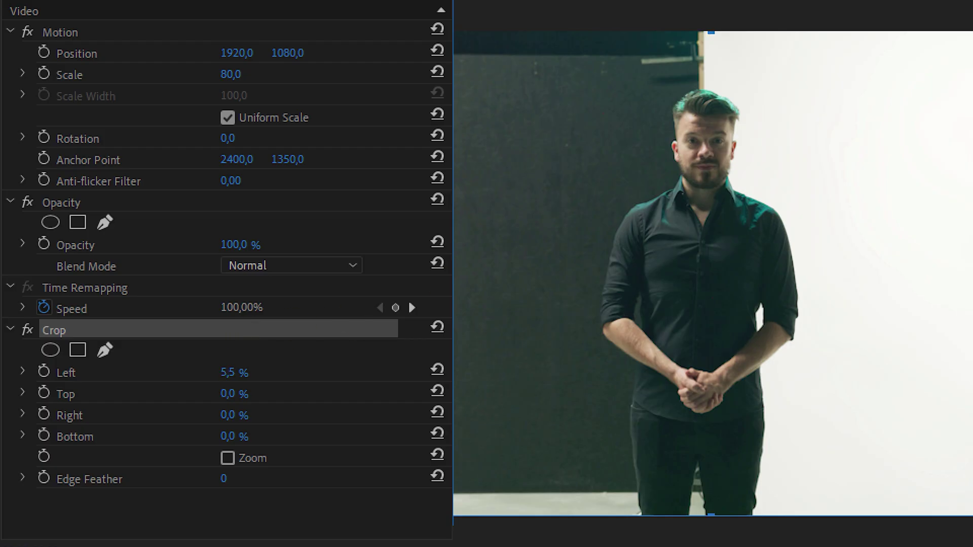
pyautogui.moveTo(456, 284); pyautogui.dragTo(703, 285)
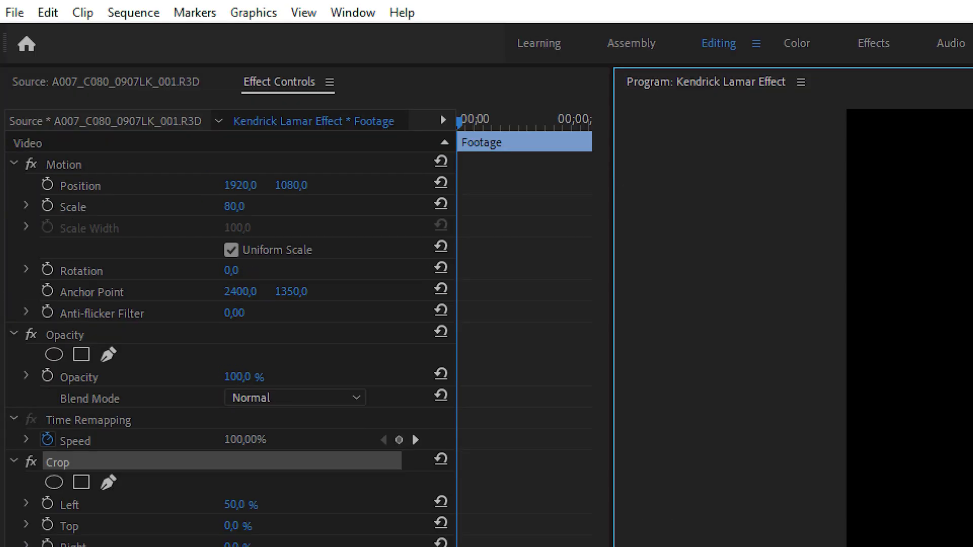
# - In Lumetri Color's HSL Secondary, key the full hue and saturation ranges and extend luminance toward the highlights, previewing the mask in Color/Gray
pyautogui.click(367, 12)
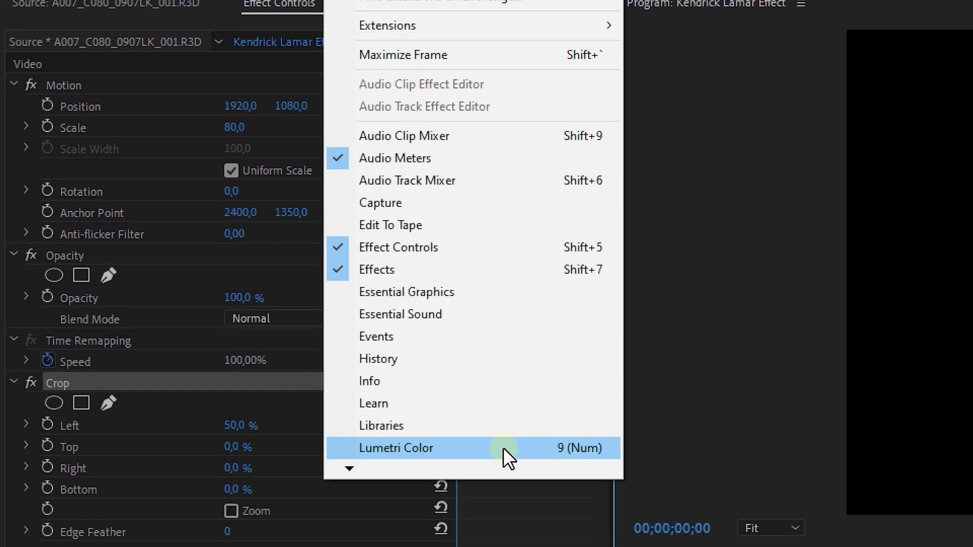
pyautogui.click(503, 448)
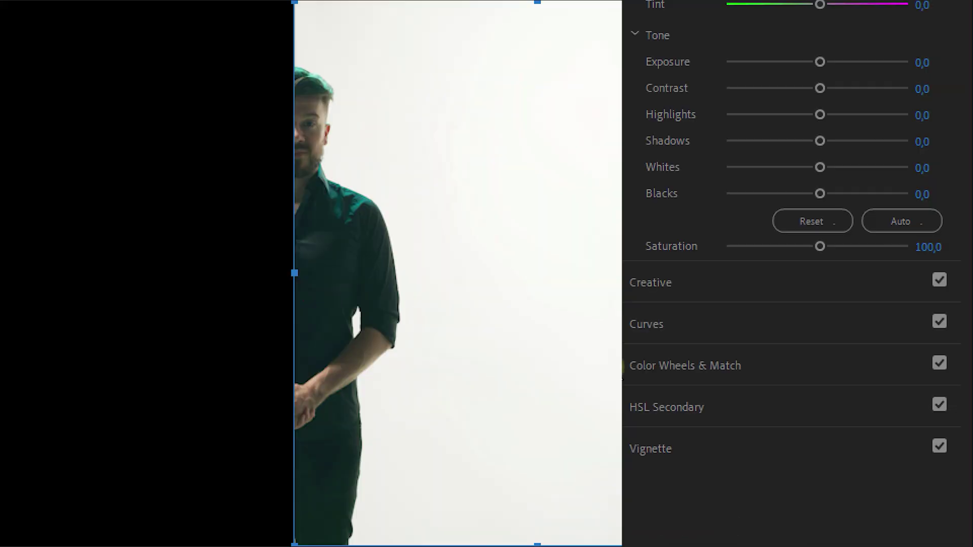
pyautogui.click(734, 404)
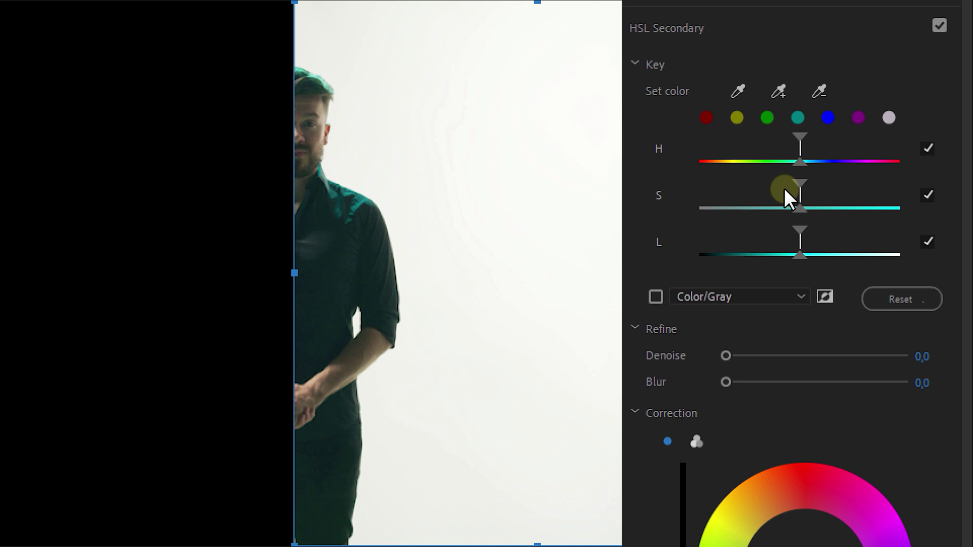
pyautogui.moveTo(799, 136); pyautogui.dragTo(698, 136)
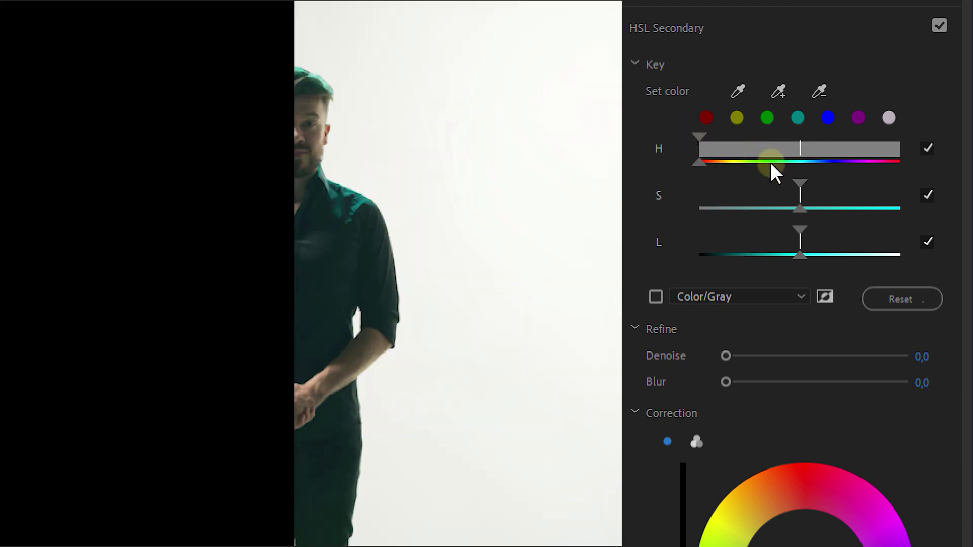
pyautogui.moveTo(799, 181); pyautogui.dragTo(698, 181)
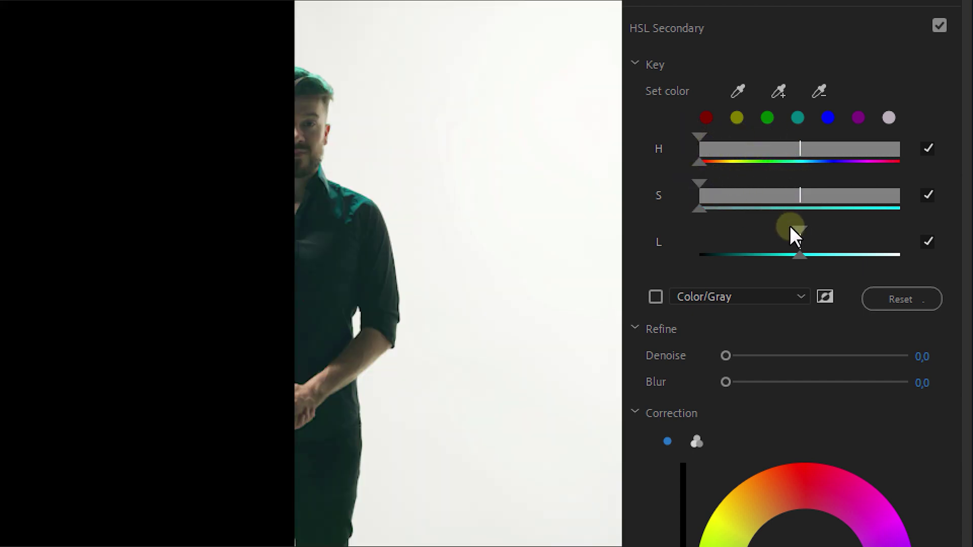
pyautogui.moveTo(798, 229); pyautogui.dragTo(783, 255)
pyautogui.click(656, 296)
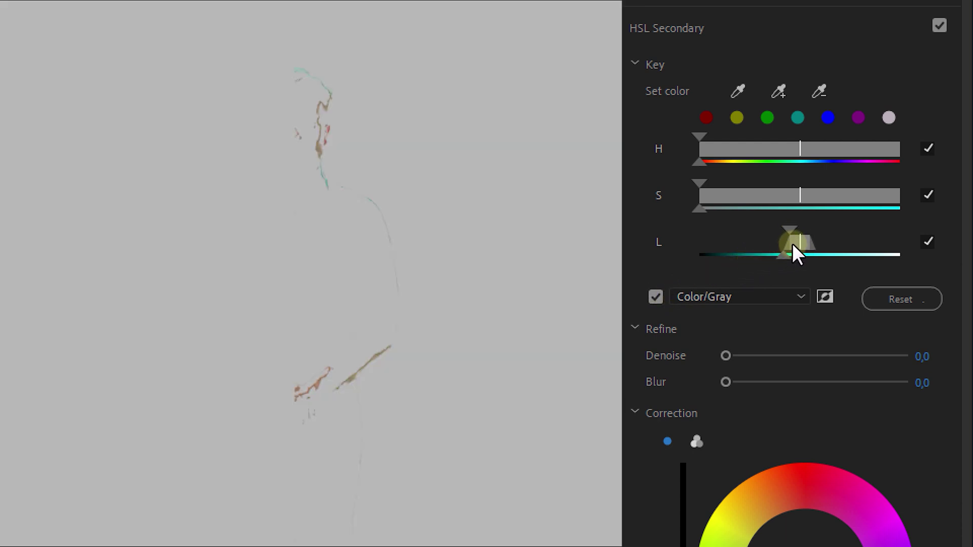
pyautogui.moveTo(838, 244); pyautogui.dragTo(884, 245)
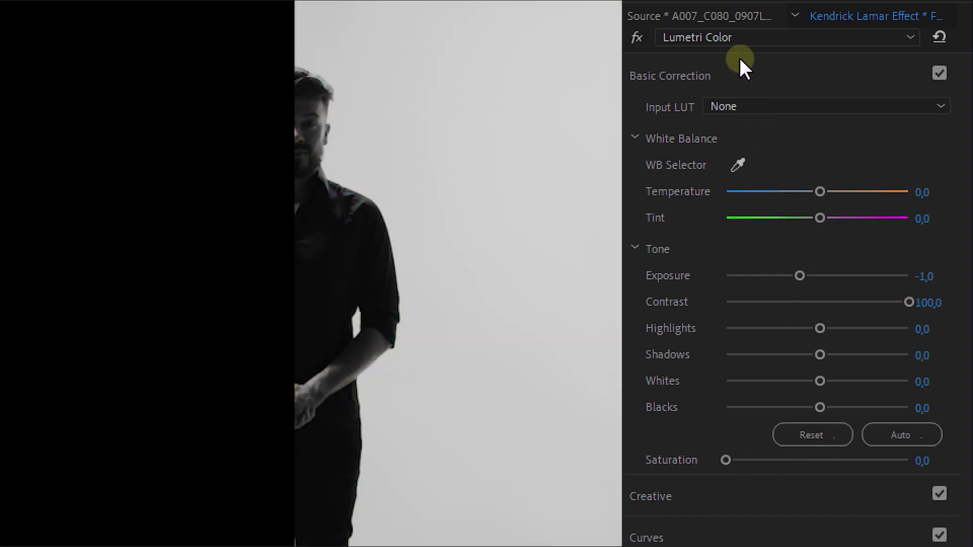
# - Add a second Lumetri Color effect with contrast 150, shadows -150 and blacks -150
pyautogui.click(737, 37)
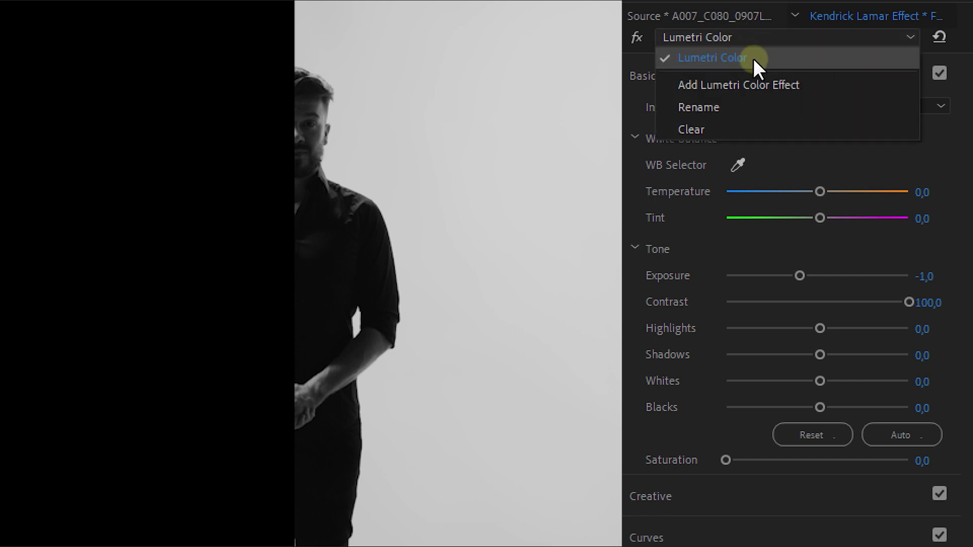
pyautogui.click(808, 86)
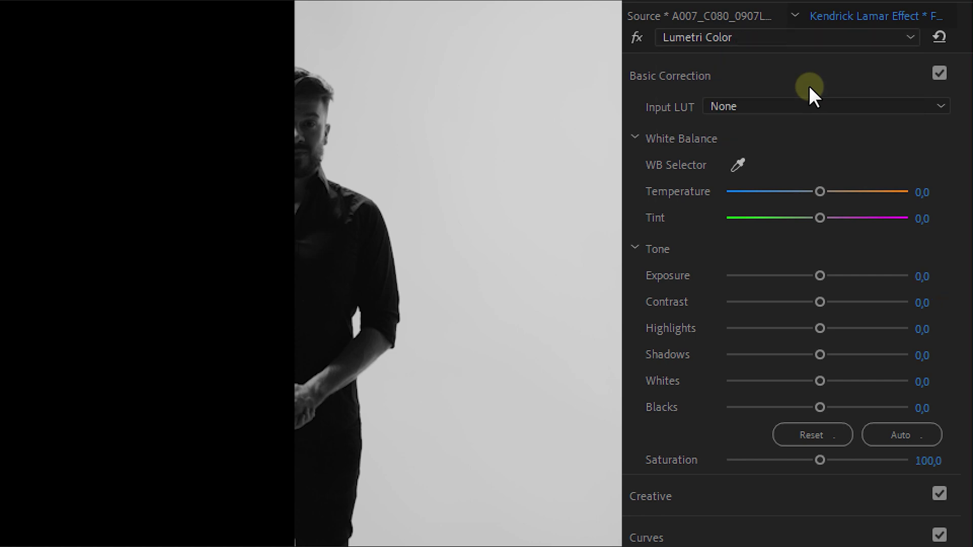
pyautogui.moveTo(819, 302); pyautogui.dragTo(864, 302)
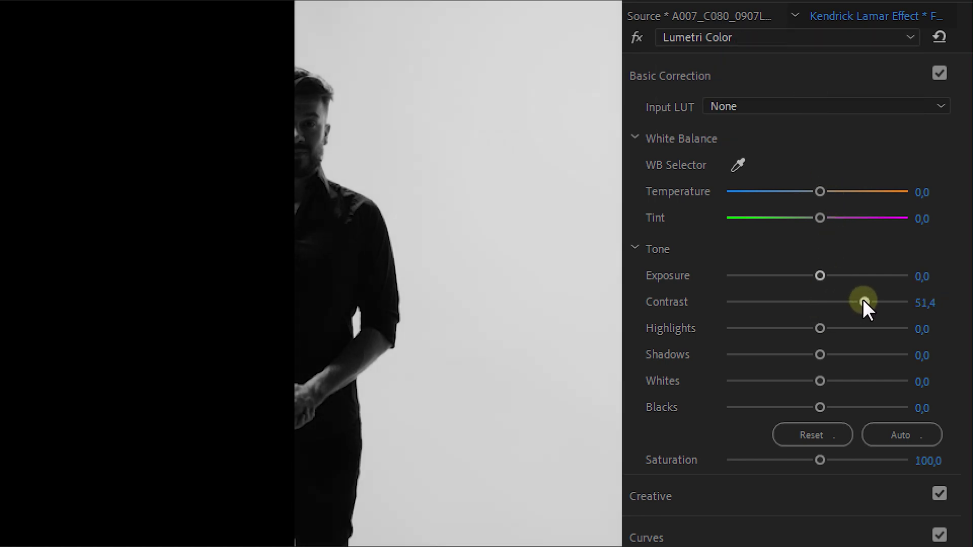
pyautogui.moveTo(923, 306); pyautogui.dragTo(966, 301)
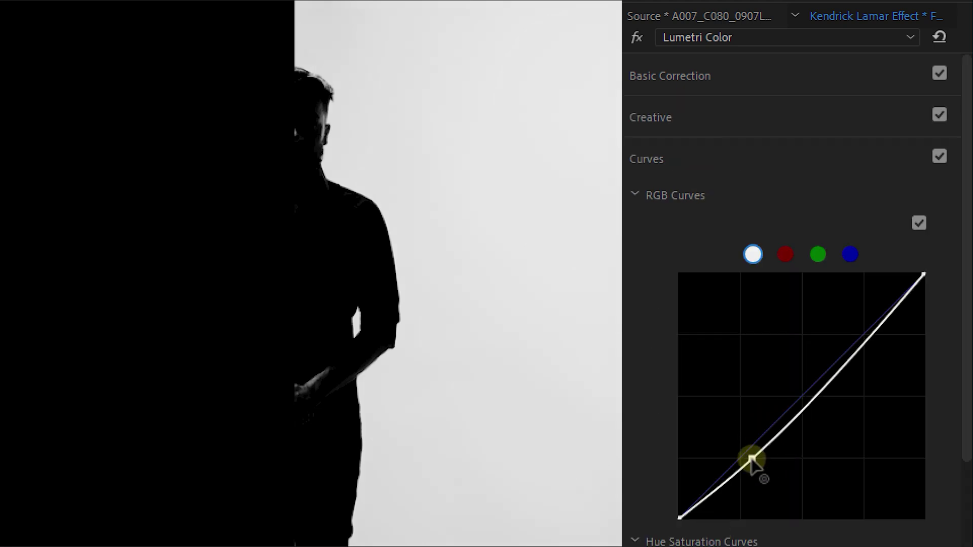
# - Shape the white RGB curve with a lowered midtone point and a highlight point to darken the subject into a silhouette
pyautogui.moveTo(752, 459); pyautogui.dragTo(821, 461)
pyautogui.click(897, 296)
pyautogui.click(821, 461)
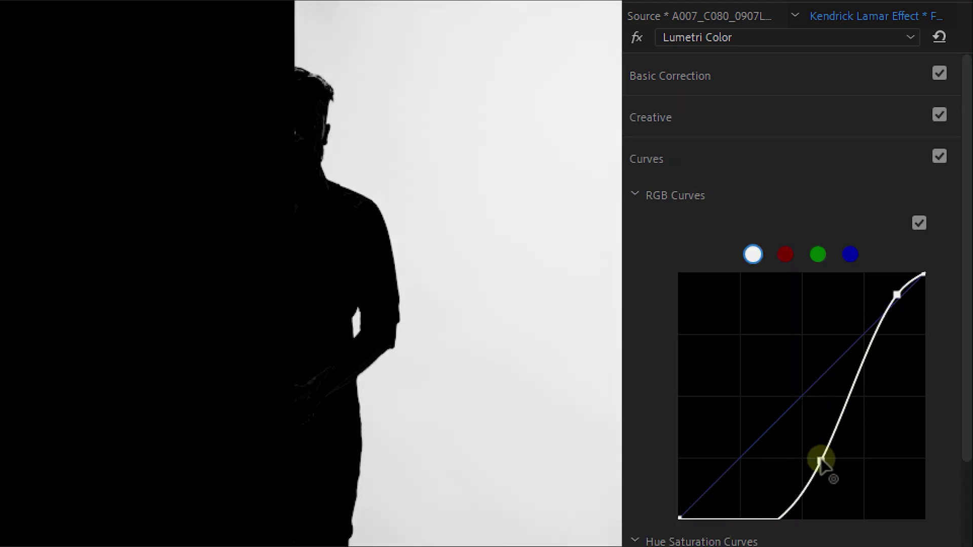
pyautogui.moveTo(865, 461); pyautogui.dragTo(858, 462)
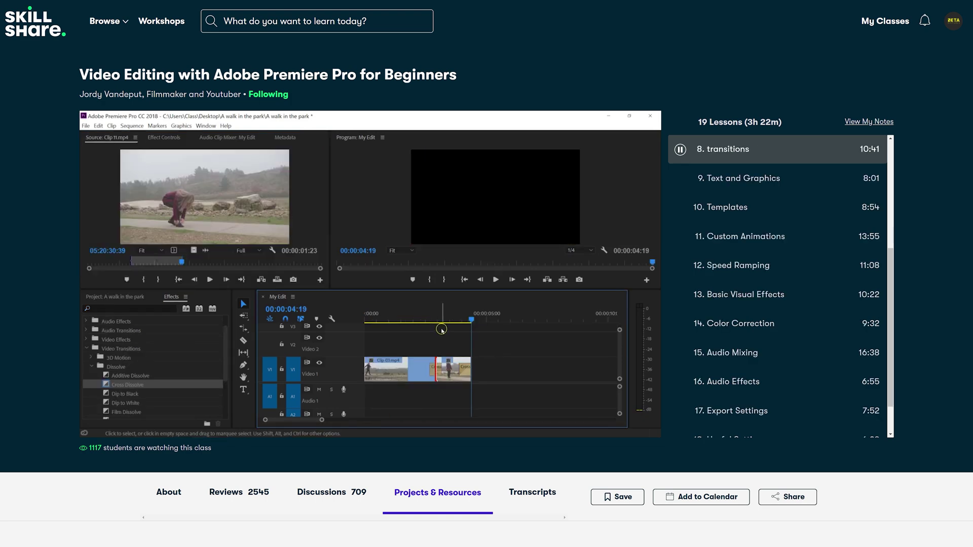
pyautogui.click(727, 178)
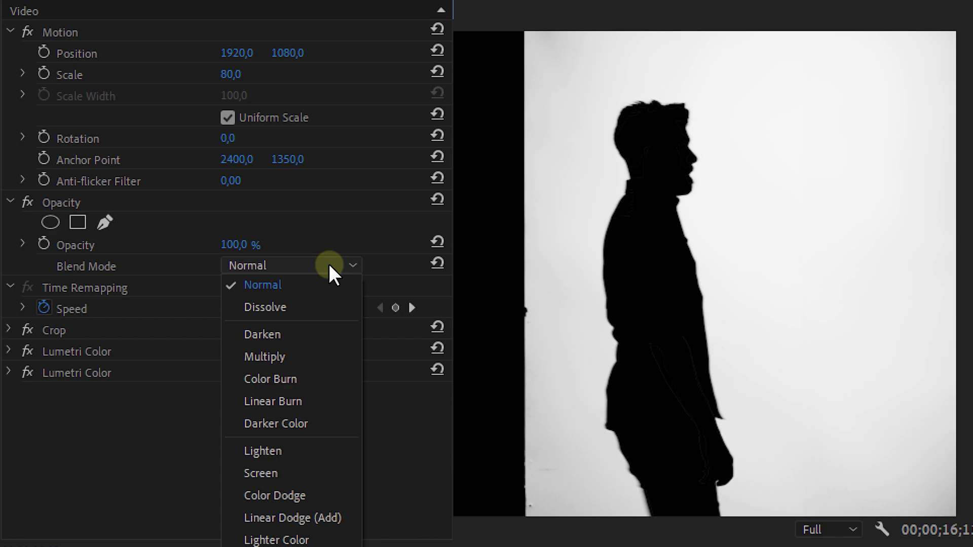
# - Set the cropped Video 2 clip's blend mode to Multiply and move the clip up to Video 3
pyautogui.click(325, 356)
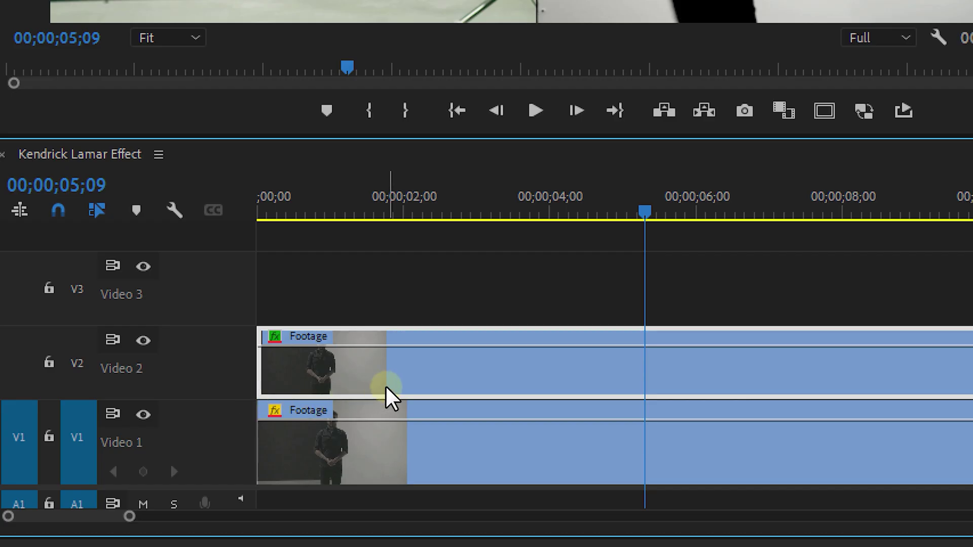
pyautogui.moveTo(385, 386); pyautogui.dragTo(376, 313)
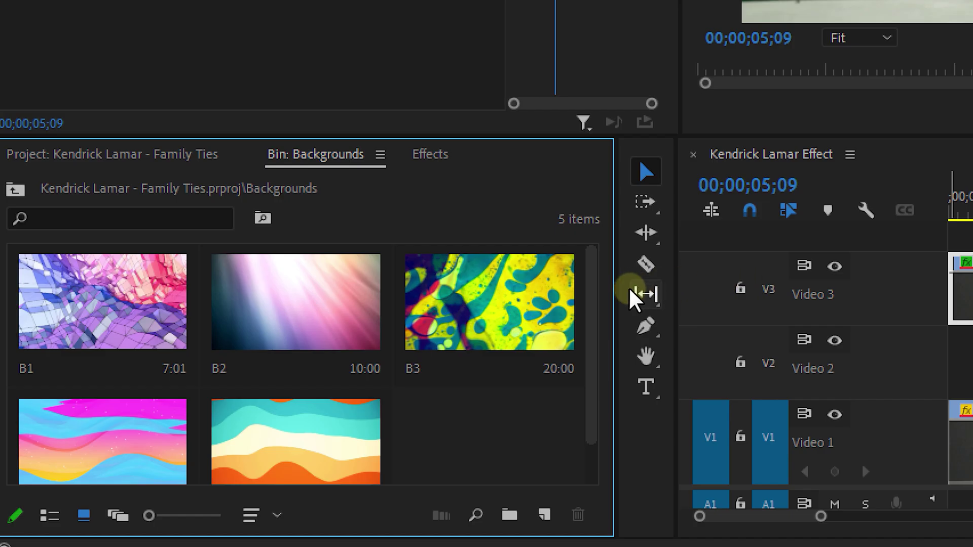
# - Place background B5 on Video 2 between the footage clips and copy the top clip's Crop effect onto it
pyautogui.moveTo(346, 453); pyautogui.dragTo(909, 378)
pyautogui.hotkey('ctrl', 'c')
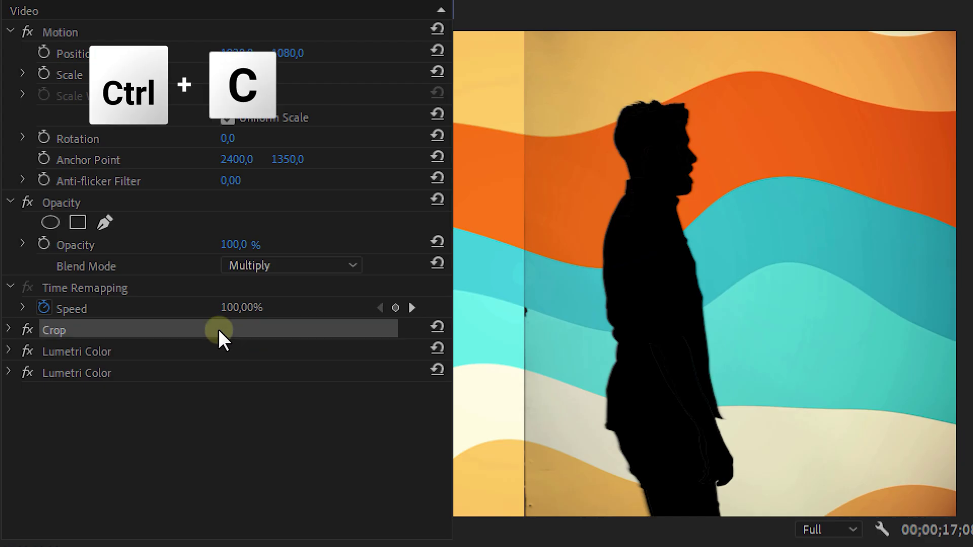
pyautogui.hotkey('ctrl', 'v')
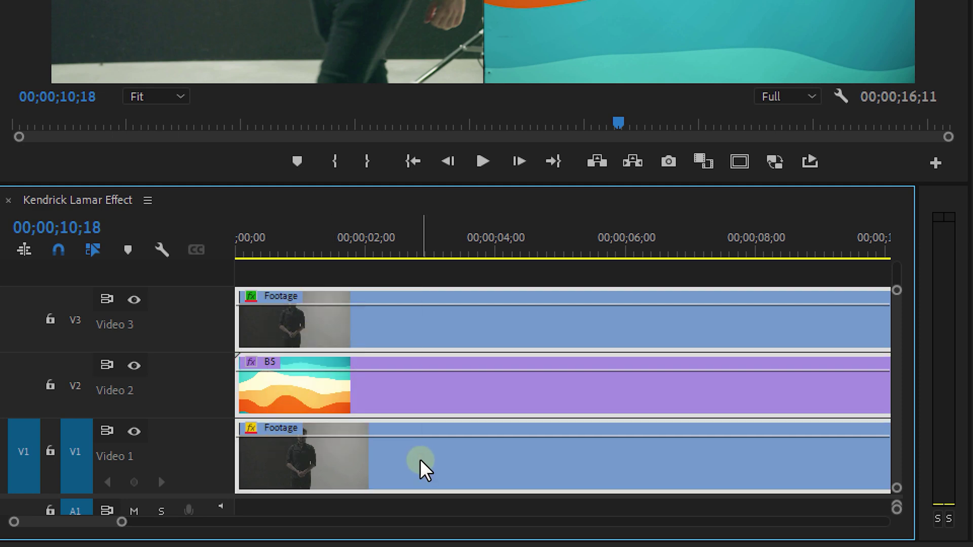
# - Nest the three stacked clips on Video 1, Video 2 and Video 3
pyautogui.rightClick(420, 461)
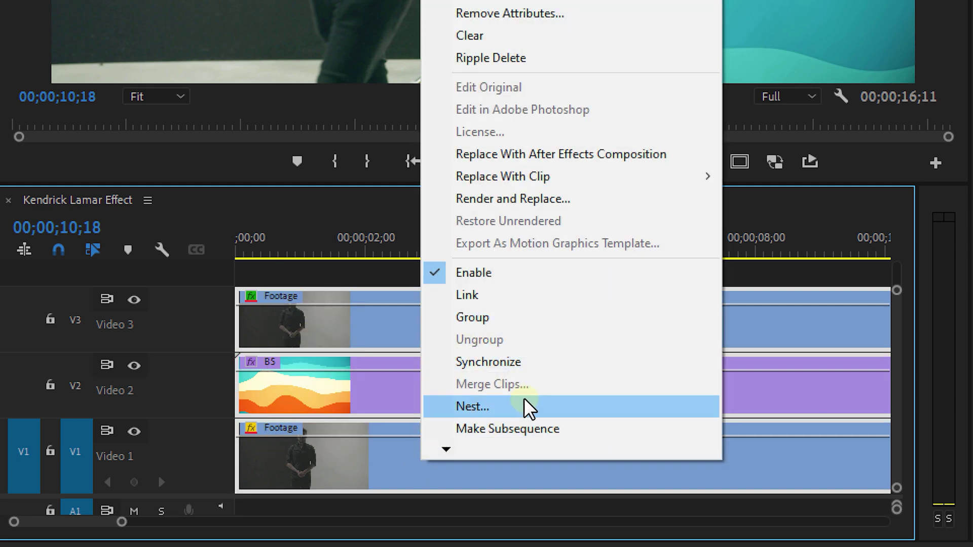